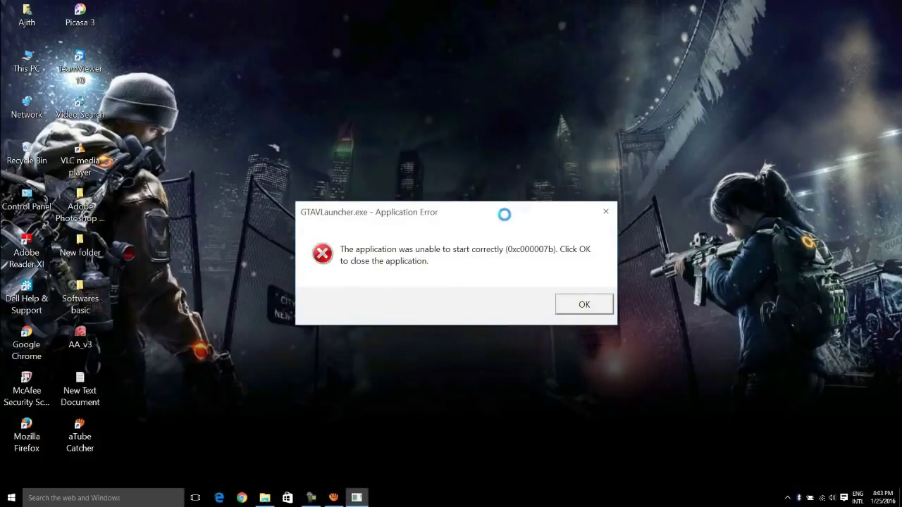
Reposition the GTAVLauncher.exe application error dialog on the desktop and dismiss it.
{"action": "left_click_drag", "start_coordinate": [505, 215], "coordinate": [539, 169]}
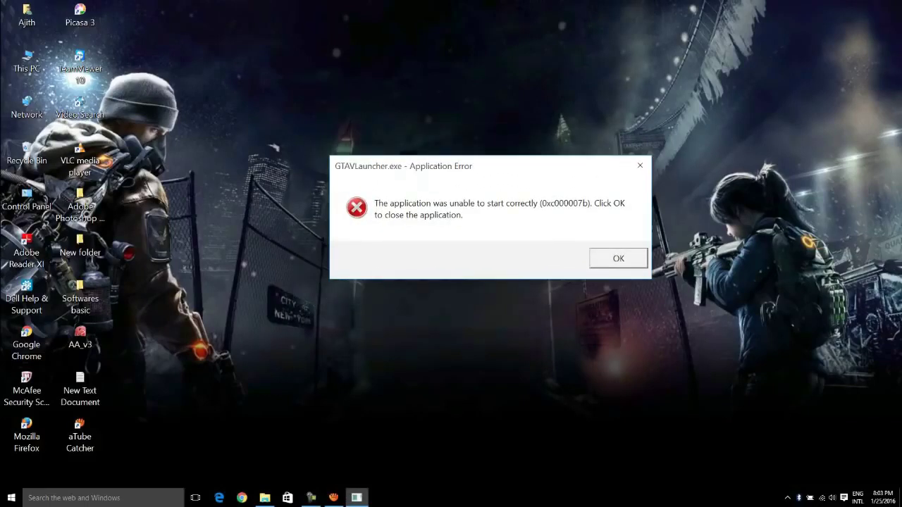
{"action": "left_click_drag", "start_coordinate": [421, 165], "coordinate": [404, 153]}
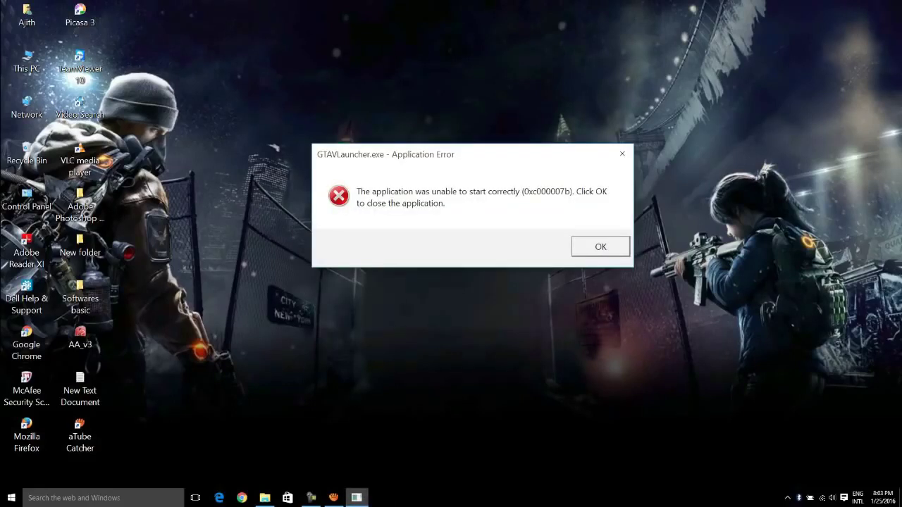
{"action": "left_click", "coordinate": [601, 247]}
Open the Grand Theft Auto V folder in C:\Program Files (x86)\Rockstar Games.
{"action": "double_click", "coordinate": [26, 61]}
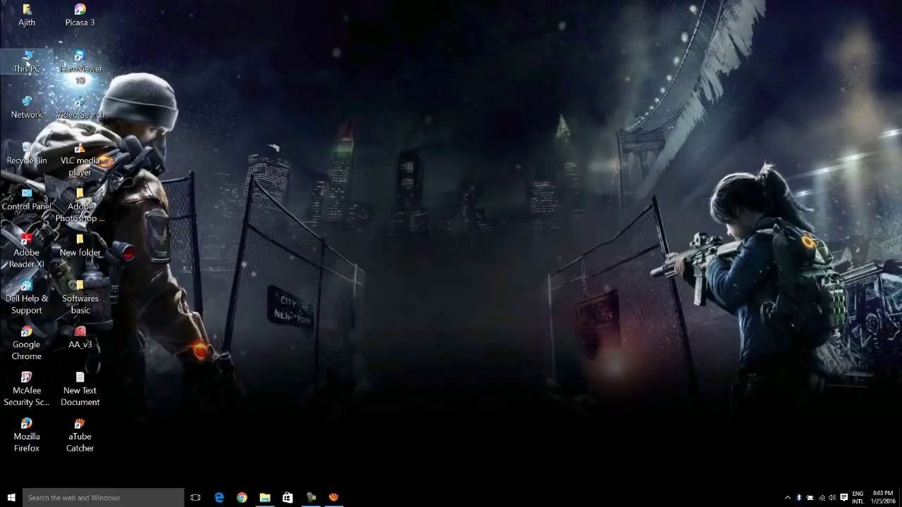
{"action": "double_click", "coordinate": [441, 141]}
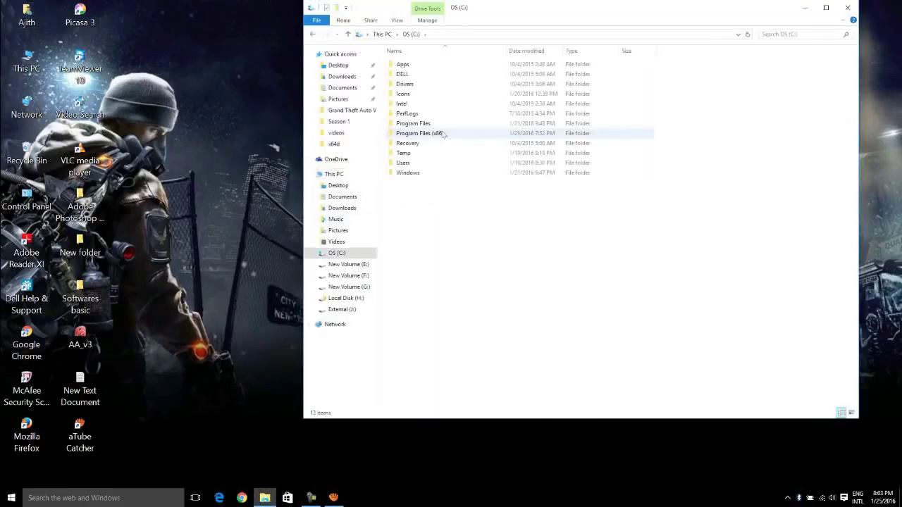
{"action": "double_click", "coordinate": [431, 134]}
{"action": "scroll", "coordinate": [465, 226], "scroll_direction": "down", "scroll_amount": 2}
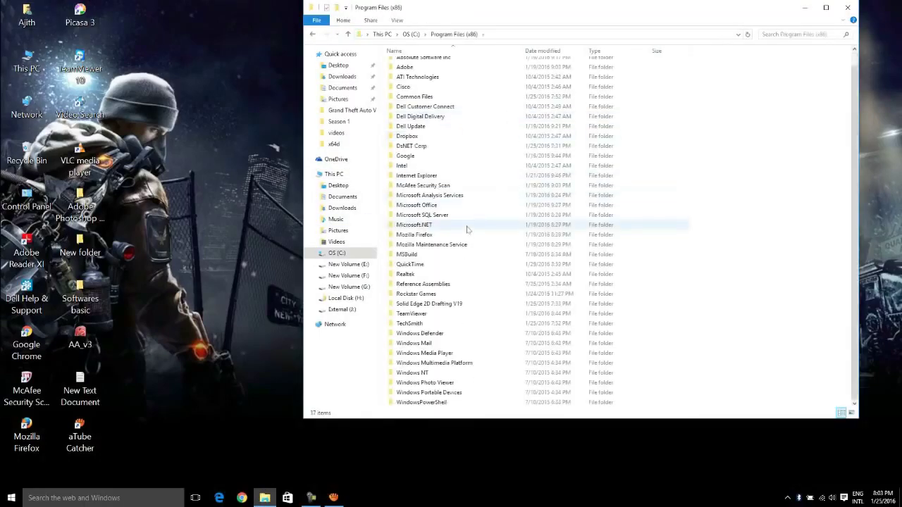
{"action": "key", "text": "r"}
{"action": "key", "text": "r"}
{"action": "key", "text": "r"}
{"action": "key", "text": "Return"}
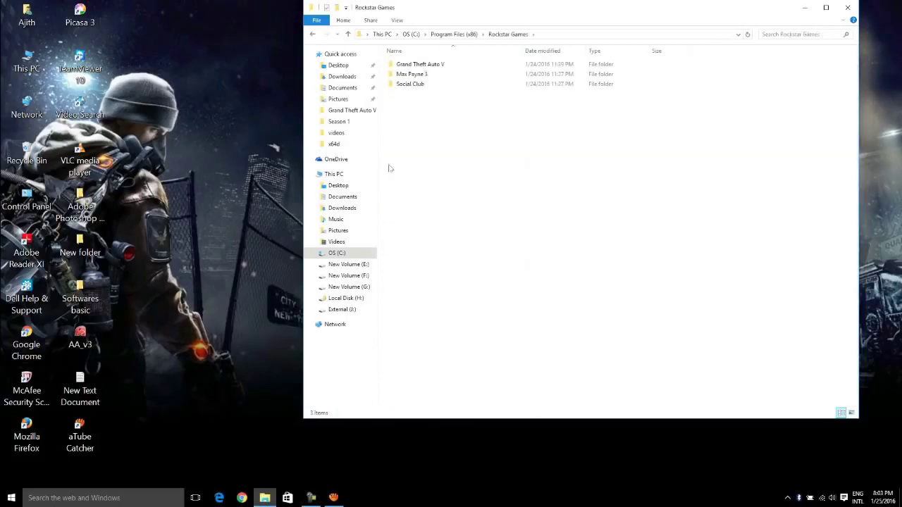
{"action": "key", "text": "g"}
{"action": "key", "text": "Return"}
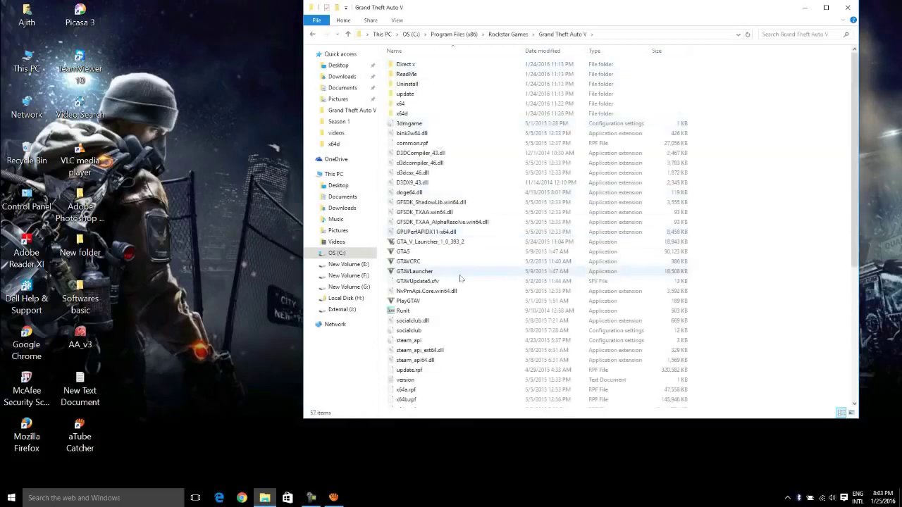
Run PlayGTAV as administrator, allow it to make changes, and minimize the folder window.
{"action": "right_click", "coordinate": [433, 302]}
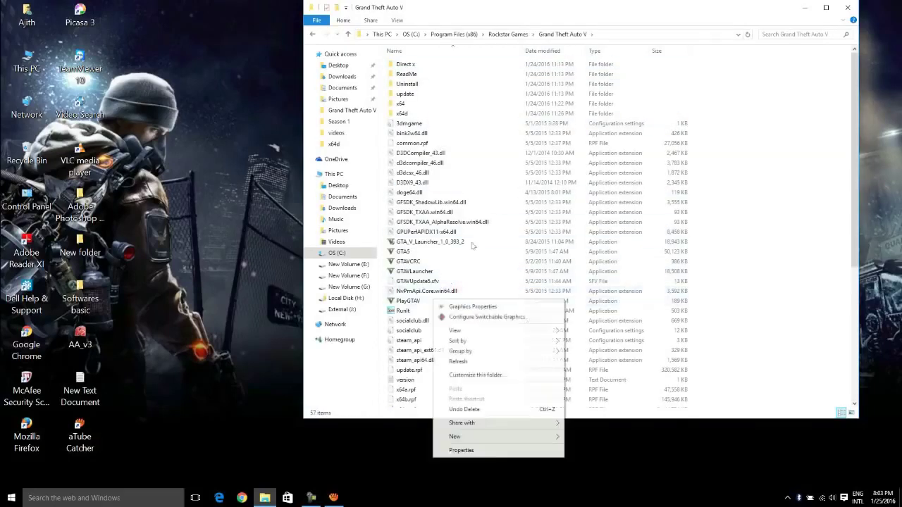
{"action": "left_click", "coordinate": [405, 301]}
{"action": "right_click", "coordinate": [406, 301]}
{"action": "left_click", "coordinate": [433, 82]}
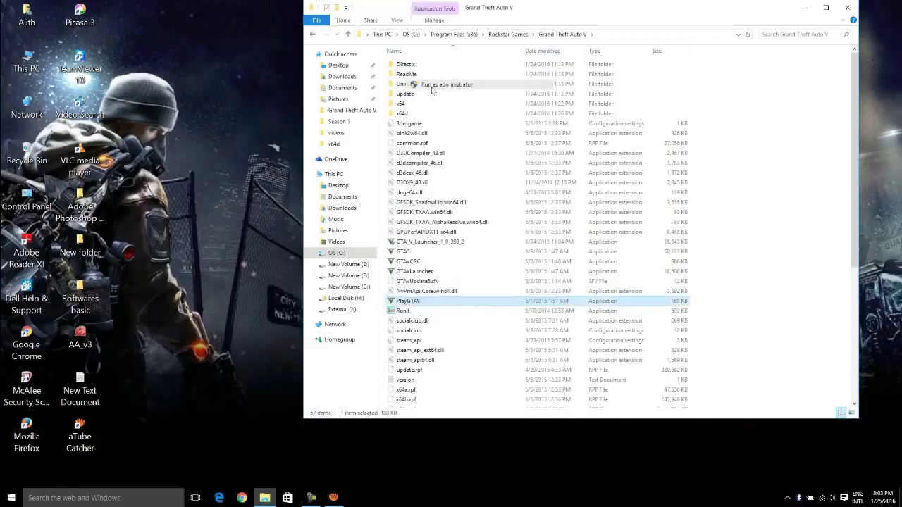
{"action": "left_click", "coordinate": [645, 255]}
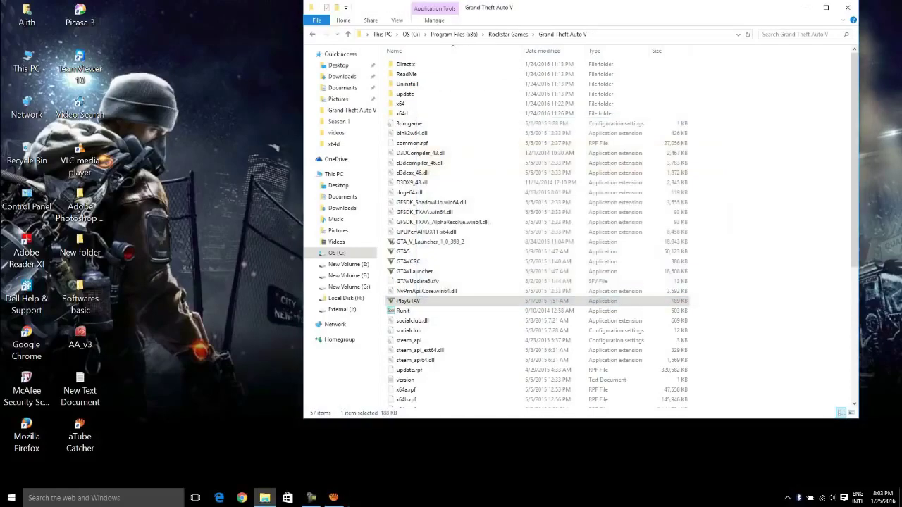
{"action": "left_click", "coordinate": [803, 7]}
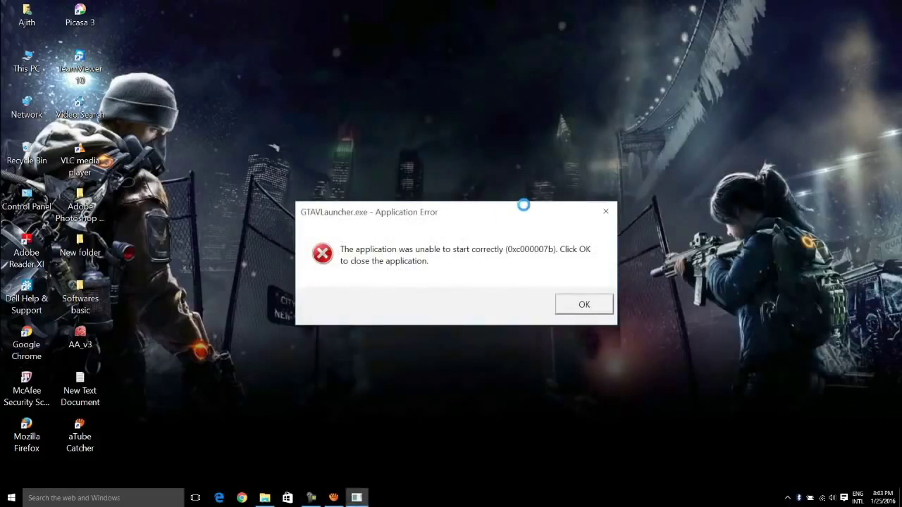
Reposition and dismiss the GTAVLauncher.exe and GTA5.exe application error dialogs.
{"action": "left_click_drag", "start_coordinate": [524, 205], "coordinate": [559, 159]}
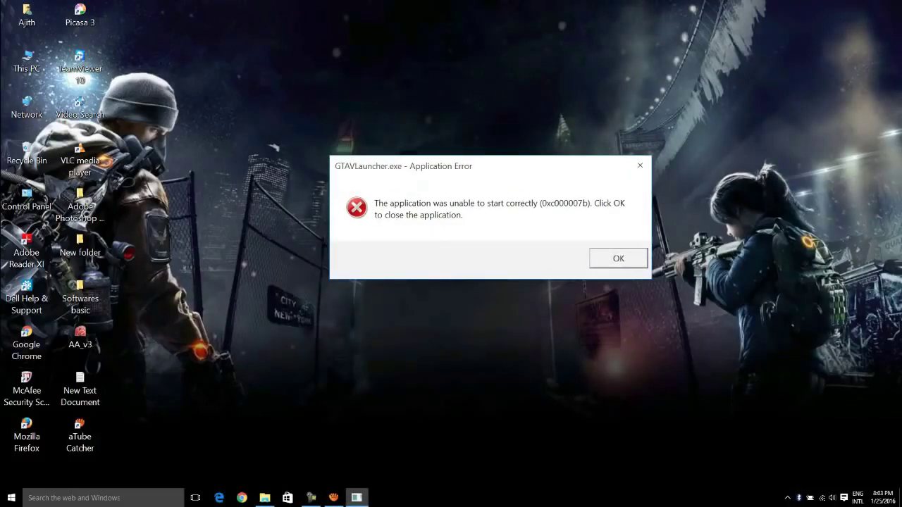
{"action": "left_click_drag", "start_coordinate": [452, 164], "coordinate": [435, 153]}
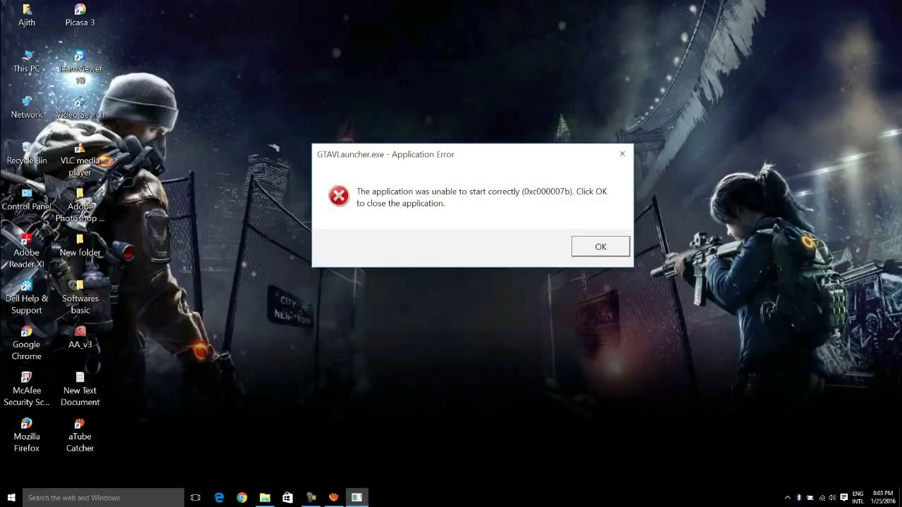
{"action": "left_click", "coordinate": [601, 246]}
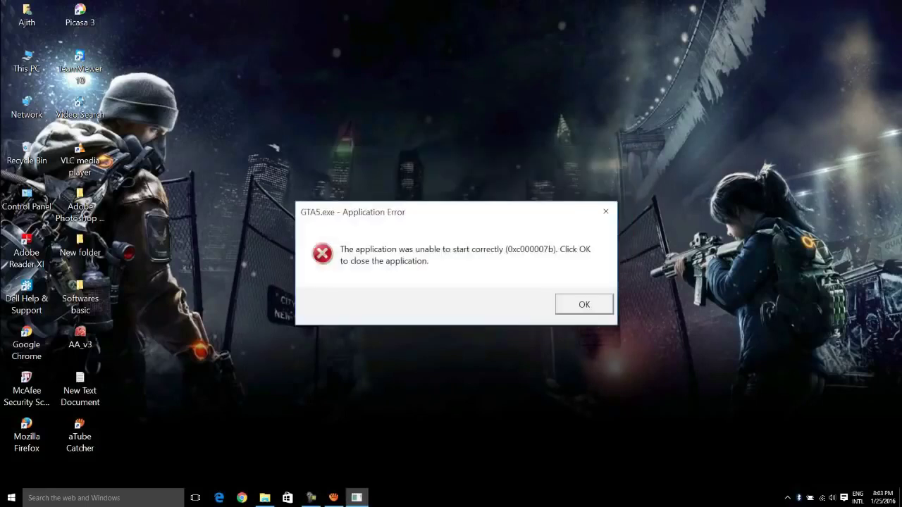
{"action": "left_click_drag", "start_coordinate": [479, 212], "coordinate": [495, 114]}
{"action": "left_click_drag", "start_coordinate": [436, 111], "coordinate": [427, 119]}
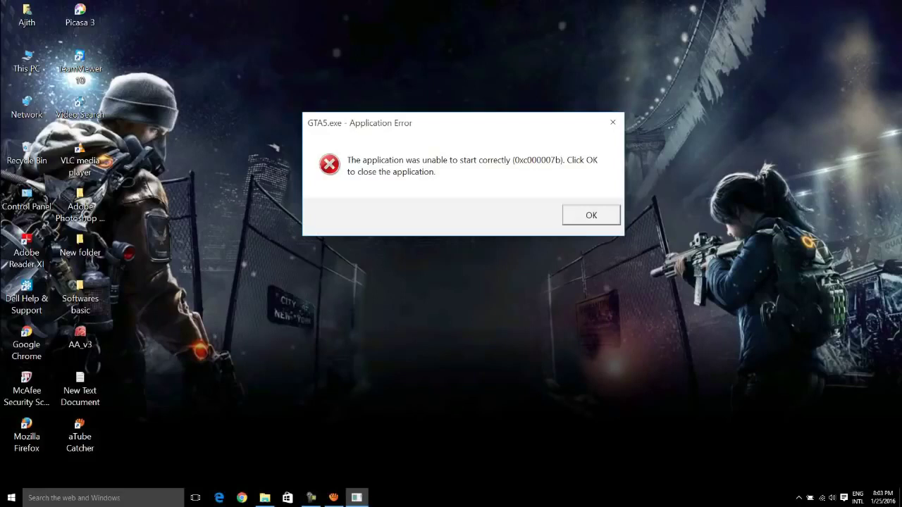
{"action": "left_click", "coordinate": [591, 215]}
Check the computer's Windows edition and system type in the properties of This PC, and close both windows.
{"action": "right_click", "coordinate": [537, 214]}
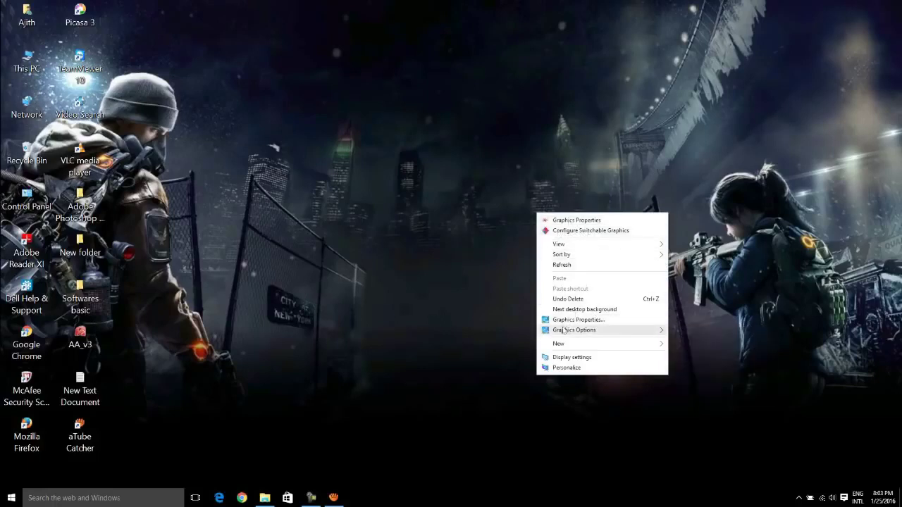
{"action": "left_click", "coordinate": [499, 303]}
{"action": "double_click", "coordinate": [33, 57]}
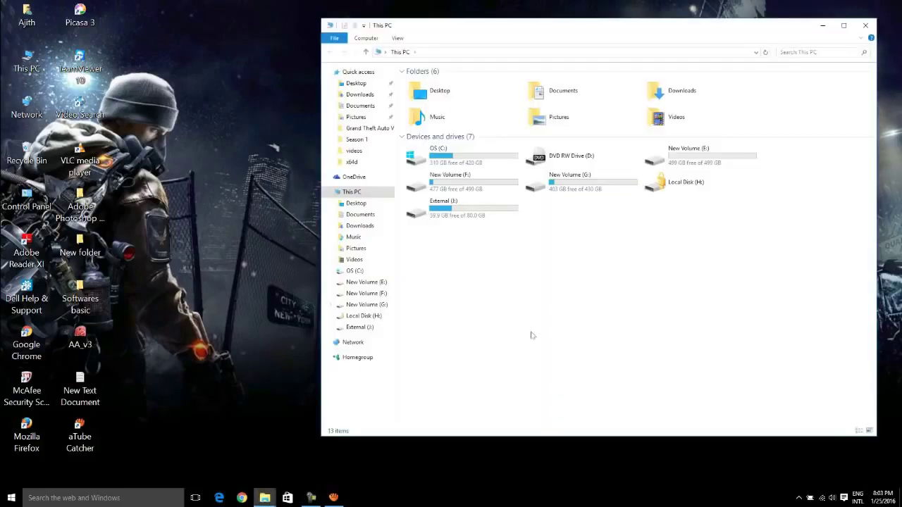
{"action": "right_click", "coordinate": [530, 331]}
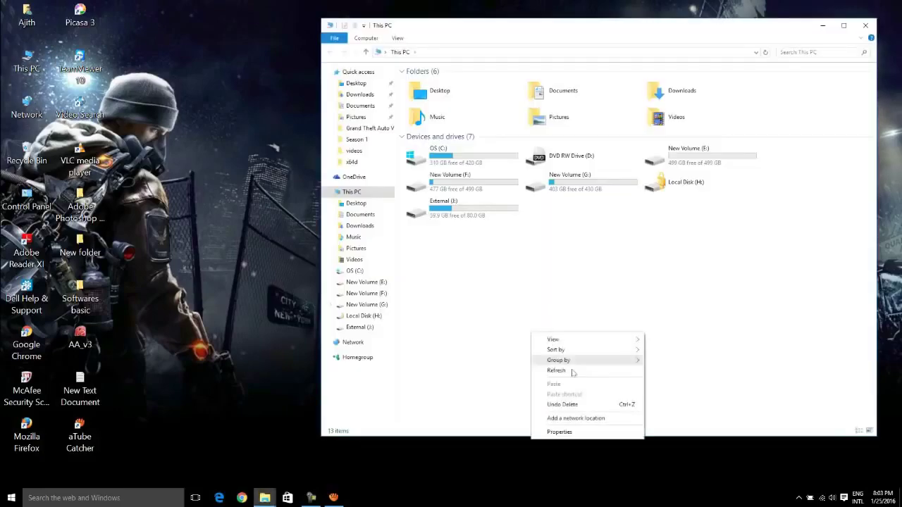
{"action": "left_click", "coordinate": [568, 432]}
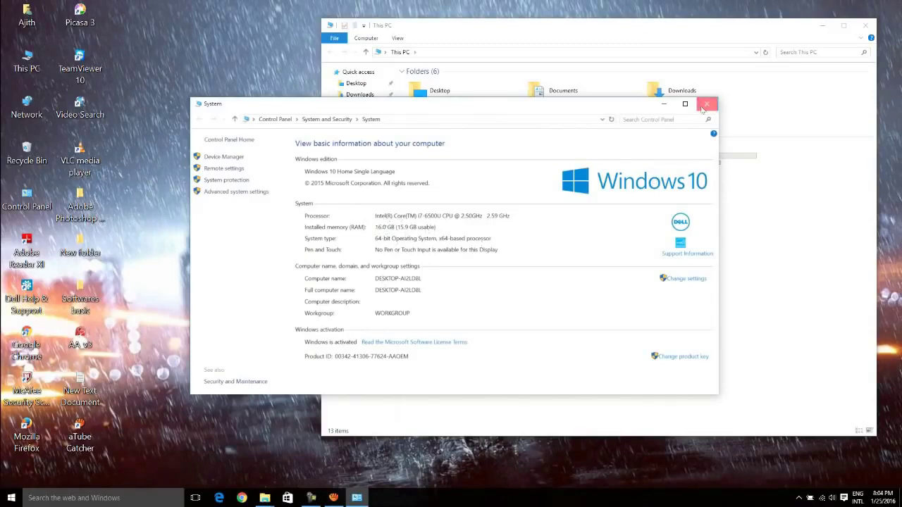
{"action": "left_click", "coordinate": [707, 103]}
{"action": "left_click", "coordinate": [868, 26]}
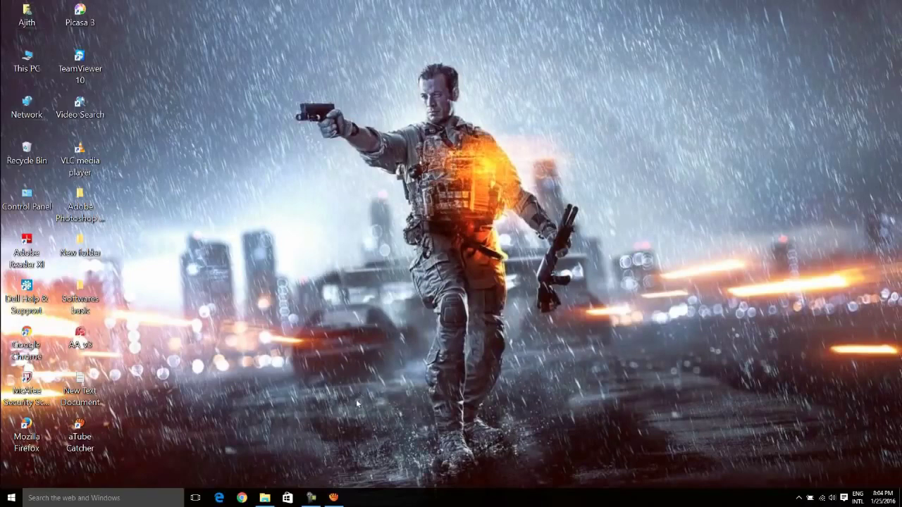
Open the svcpack folder on New Volume (E:).
{"action": "left_click_drag", "start_coordinate": [381, 270], "coordinate": [462, 288]}
{"action": "left_click", "coordinate": [265, 497]}
{"action": "left_click", "coordinate": [348, 264]}
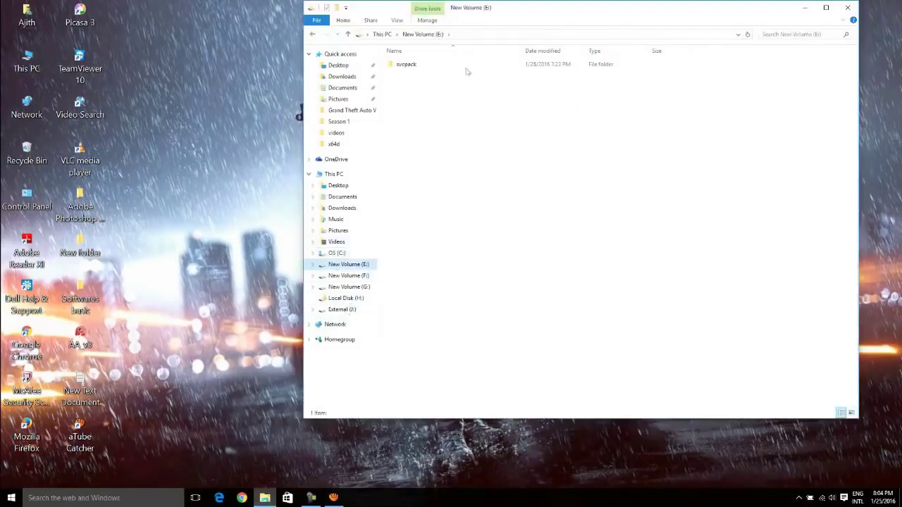
{"action": "left_click", "coordinate": [405, 66]}
{"action": "left_click", "coordinate": [405, 71]}
{"action": "left_click", "coordinate": [404, 67]}
{"action": "left_click", "coordinate": [405, 71]}
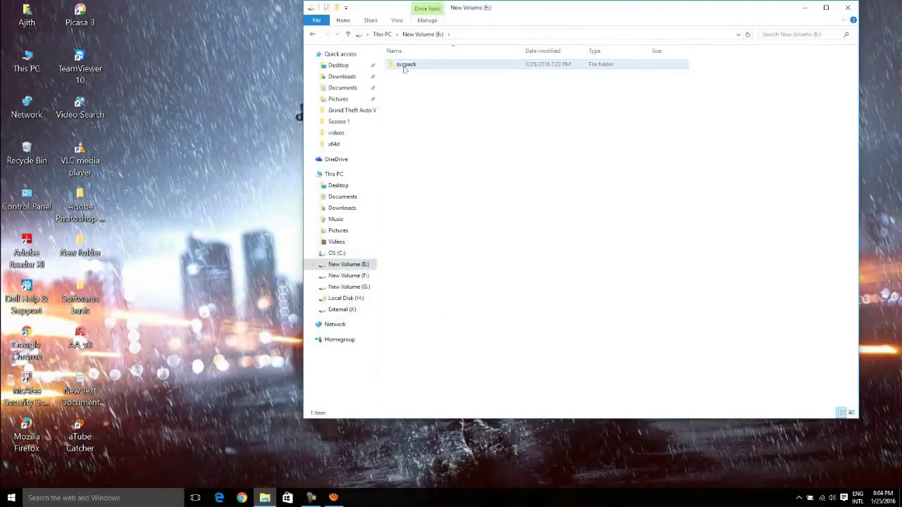
{"action": "double_click", "coordinate": [405, 68]}
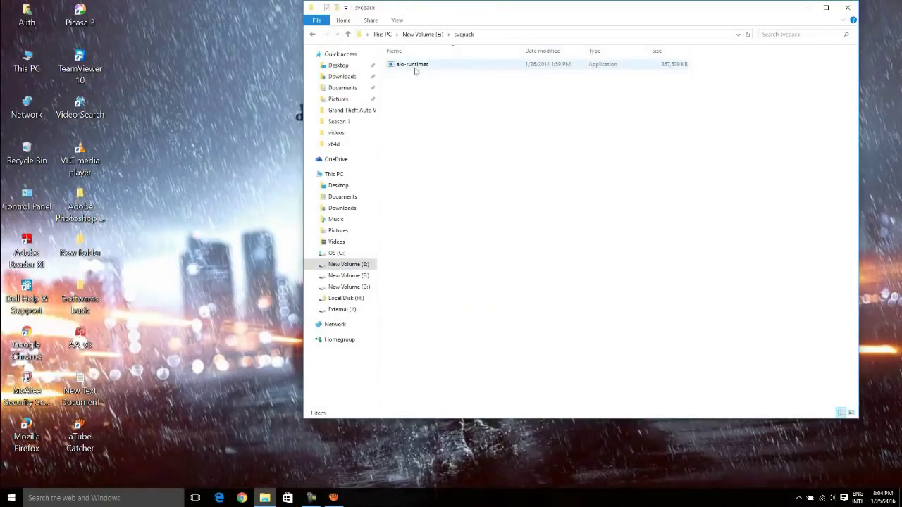
Run aio-runtimes as administrator, allow it to make changes, and minimize the folder window so the extraction progress is in view.
{"action": "right_click", "coordinate": [419, 67]}
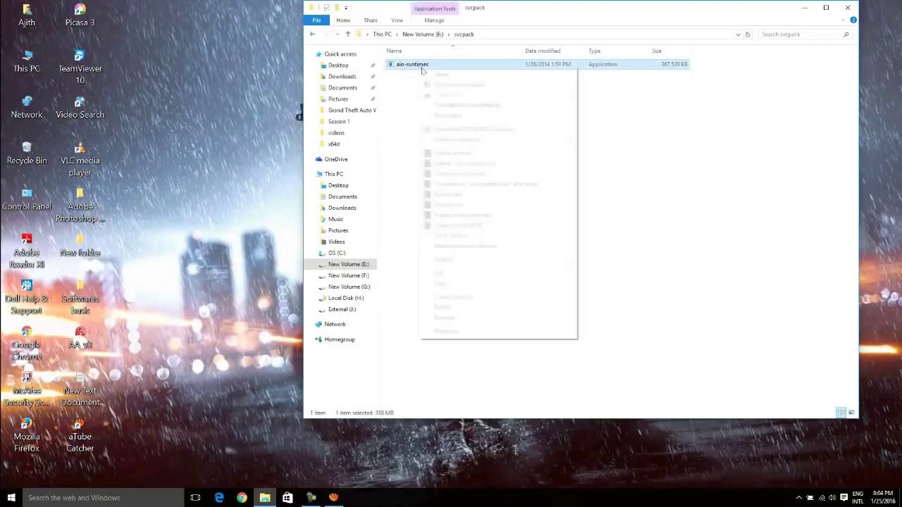
{"action": "left_click", "coordinate": [453, 86]}
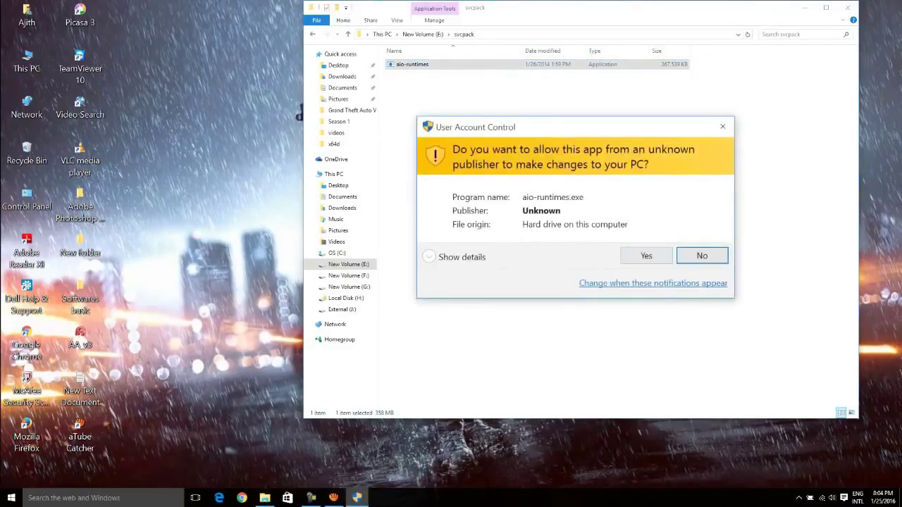
{"action": "left_click", "coordinate": [646, 256]}
{"action": "left_click", "coordinate": [805, 9]}
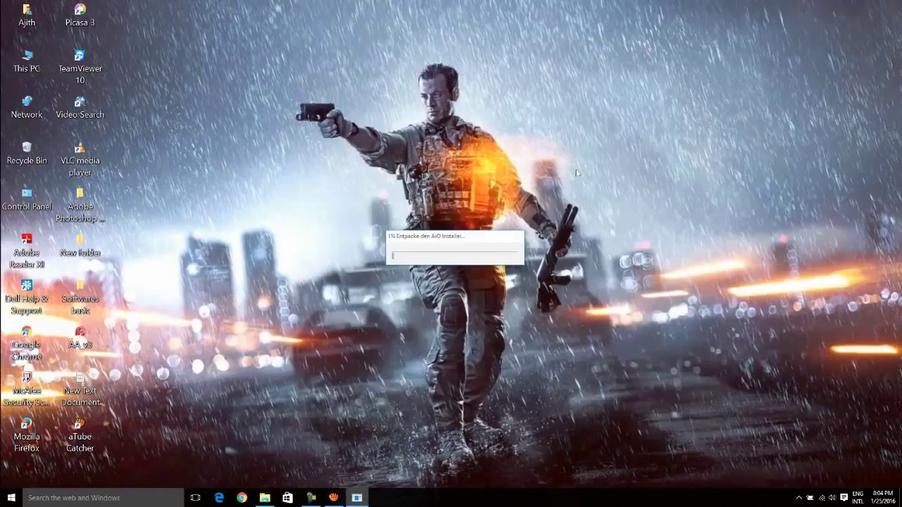
{"action": "left_click_drag", "start_coordinate": [459, 240], "coordinate": [465, 195]}
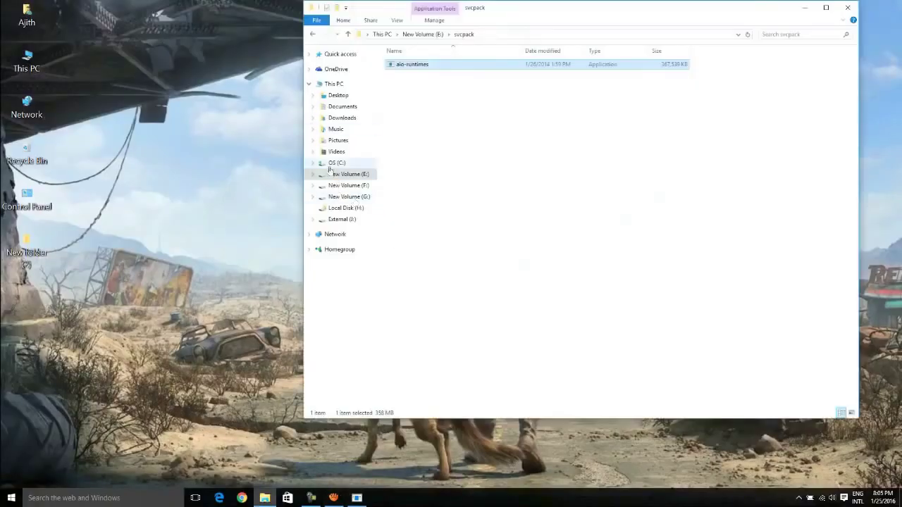
Launch PlayGTAV from the Grand Theft Auto V folder in C:\Program Files (x86)\Rockstar Games.
{"action": "double_click", "coordinate": [415, 63]}
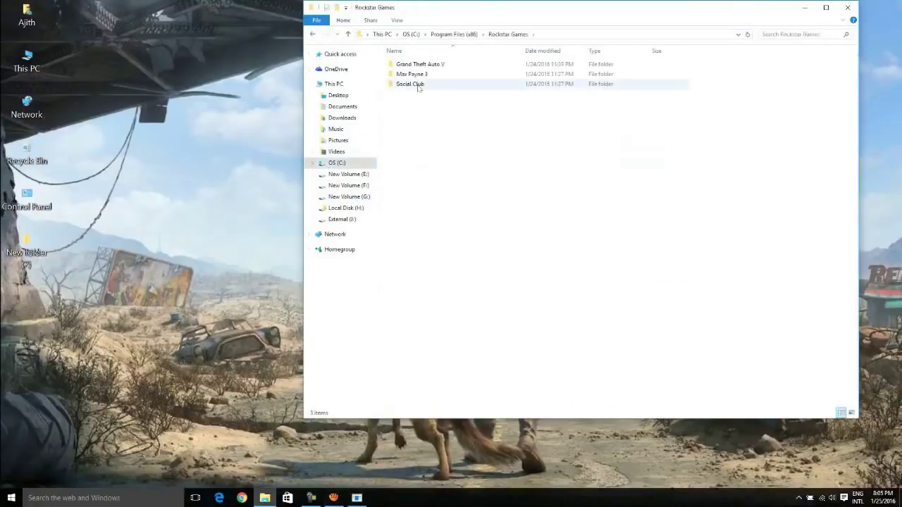
{"action": "double_click", "coordinate": [420, 64]}
{"action": "double_click", "coordinate": [415, 300]}
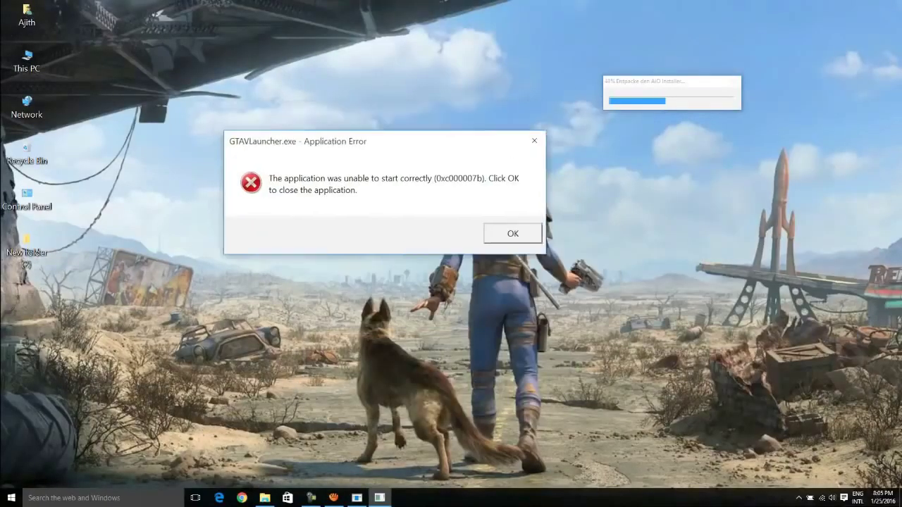
Dismiss the GTAVLauncher.exe and GTA5.exe error dialogs while the runtimes installer keeps extracting.
{"action": "left_click_drag", "start_coordinate": [384, 141], "coordinate": [369, 144]}
{"action": "left_click", "coordinate": [497, 236]}
{"action": "left_click_drag", "start_coordinate": [455, 212], "coordinate": [450, 171]}
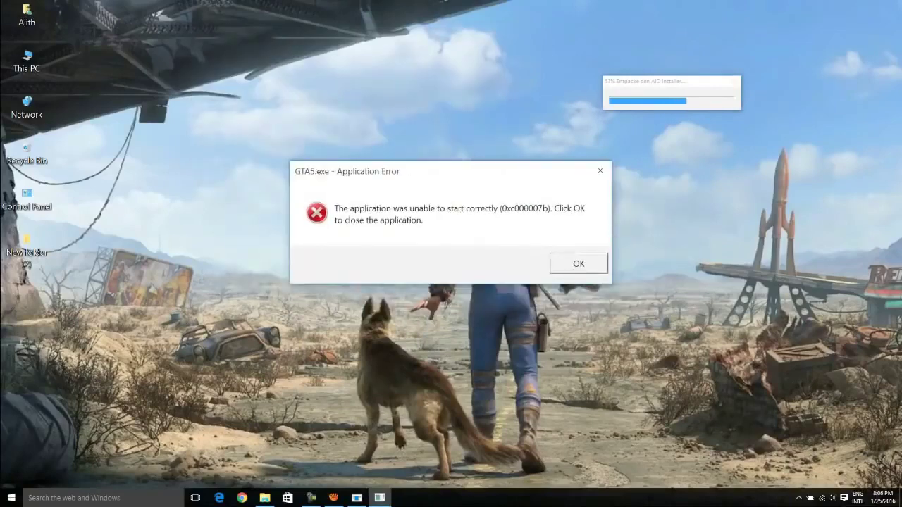
{"action": "key", "text": "Return"}
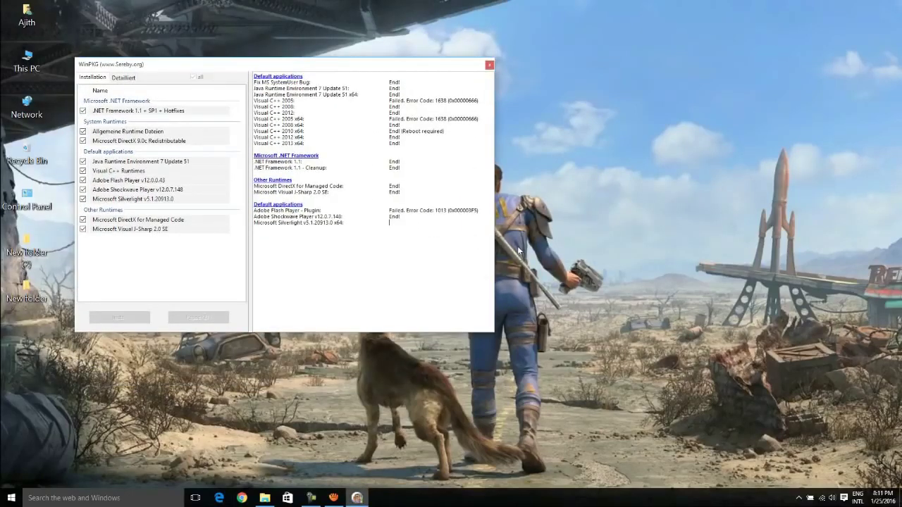
Ignore the file replacement errors in the Allgemeine Runtime Files (x86) setup so the installation continues.
{"action": "right_click", "coordinate": [541, 239]}
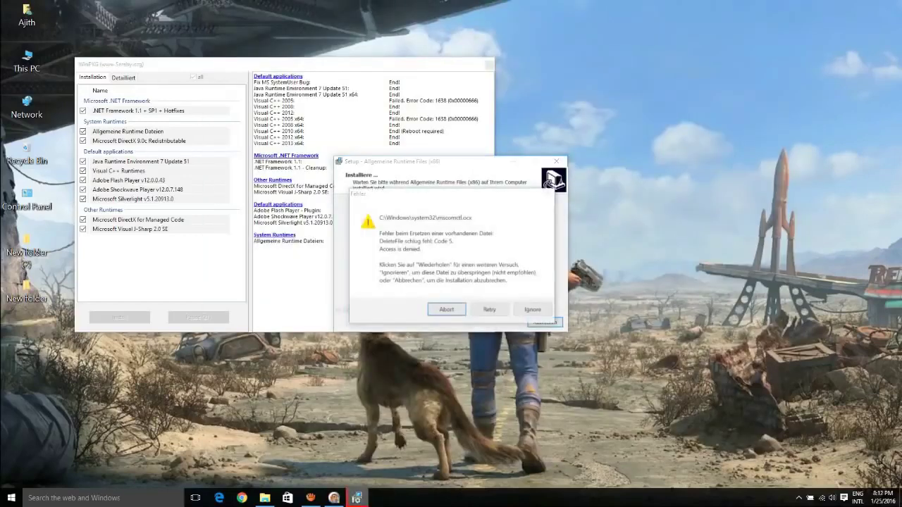
{"action": "key", "text": "Return"}
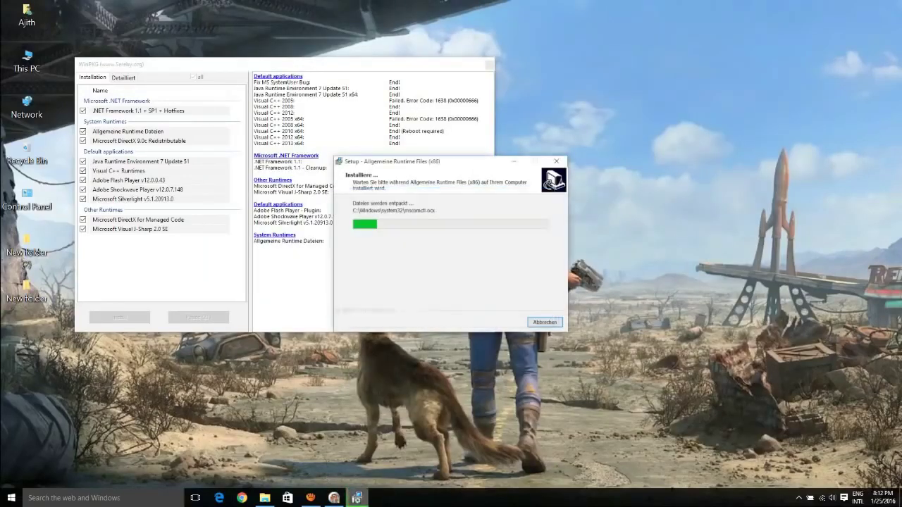
{"action": "key", "text": "i"}
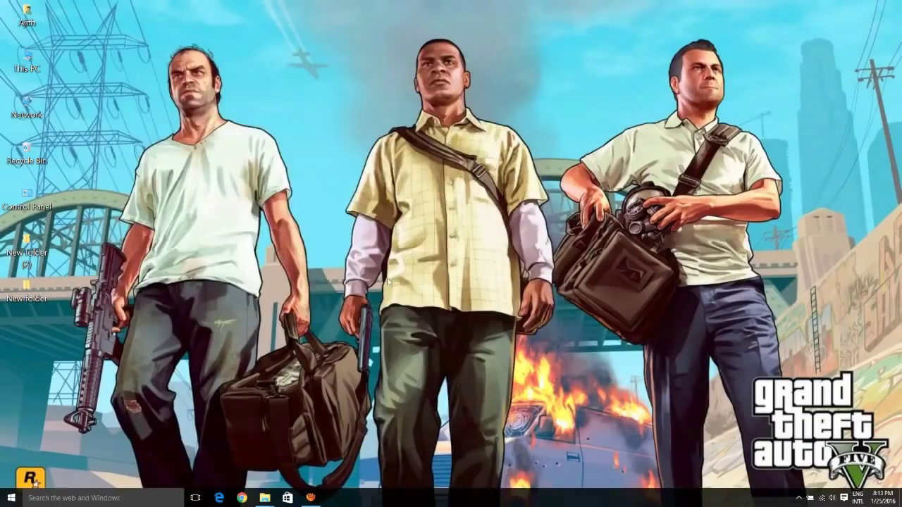
{"action": "left_click", "coordinate": [265, 498]}
{"action": "double_click", "coordinate": [141, 153]}
{"action": "double_click", "coordinate": [133, 152]}
{"action": "double_click", "coordinate": [137, 305]}
{"action": "double_click", "coordinate": [144, 81]}
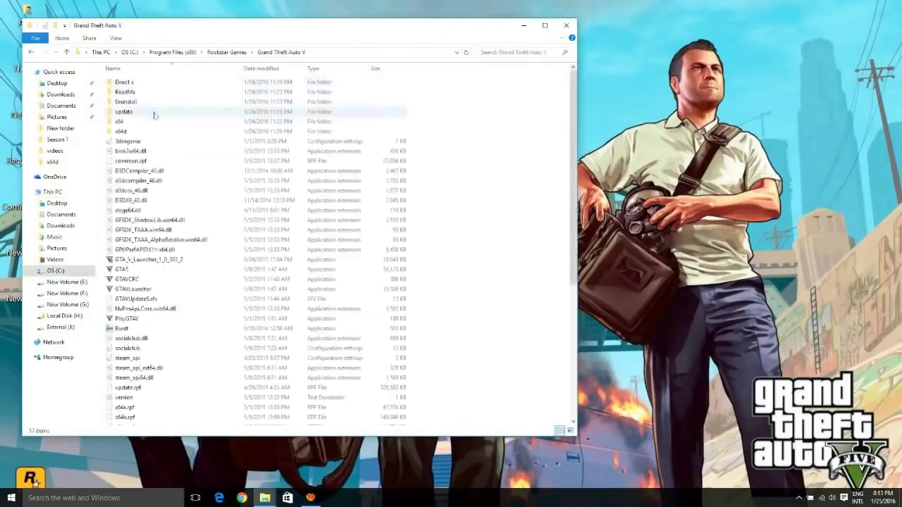
{"action": "scroll", "coordinate": [155, 152], "scroll_direction": "down", "scroll_amount": 5}
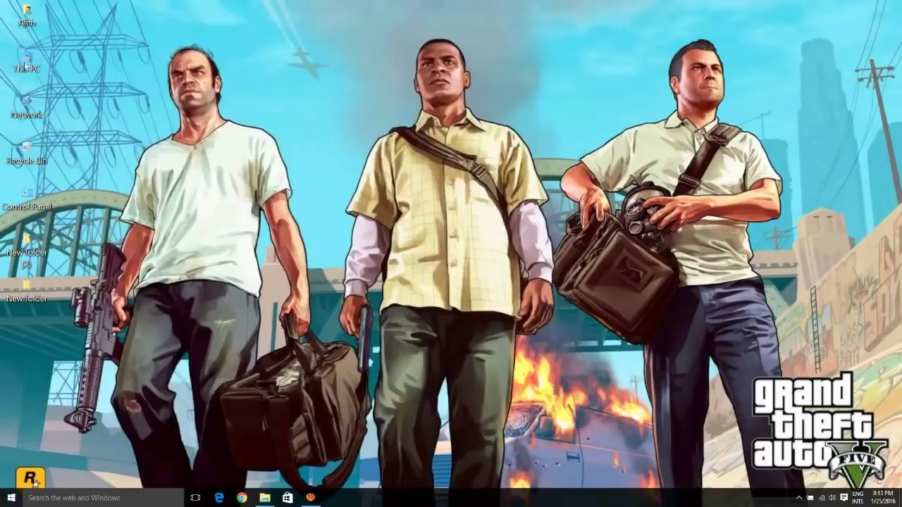
Open the Grand Theft Auto V folder in C:\Program Files (x86)\Rockstar Games and locate the PlayGTAV application.
{"action": "left_click", "coordinate": [265, 498]}
{"action": "double_click", "coordinate": [145, 151]}
{"action": "scroll", "coordinate": [159, 201], "scroll_direction": "down", "scroll_amount": 4}
{"action": "double_click", "coordinate": [141, 312]}
{"action": "double_click", "coordinate": [141, 82]}
{"action": "scroll", "coordinate": [141, 124], "scroll_direction": "down", "scroll_amount": 7}
{"action": "scroll", "coordinate": [135, 157], "scroll_direction": "up", "scroll_amount": 2}
Bring up the Windows Start screen over the Grand Theft Auto V folder.
{"action": "key", "text": "super"}
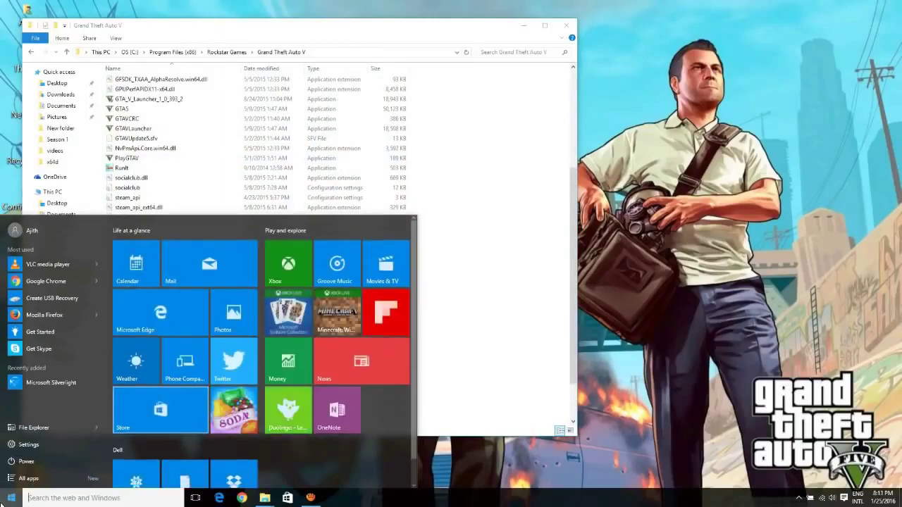